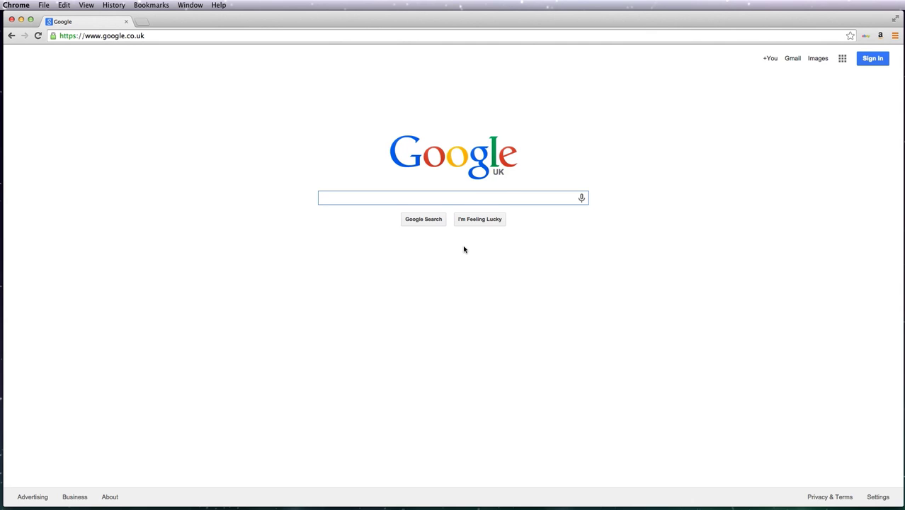
Type 'natural earth' into Google's search box.
type("natural eart")
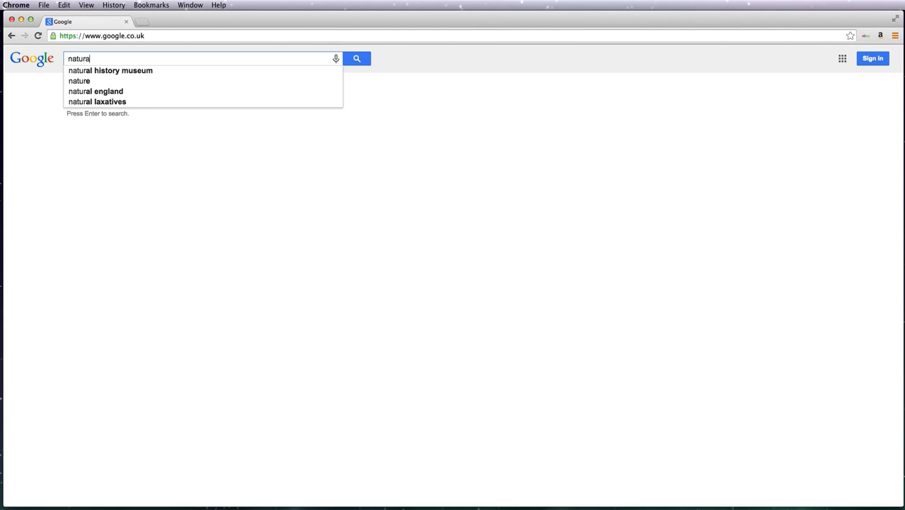
type("h")
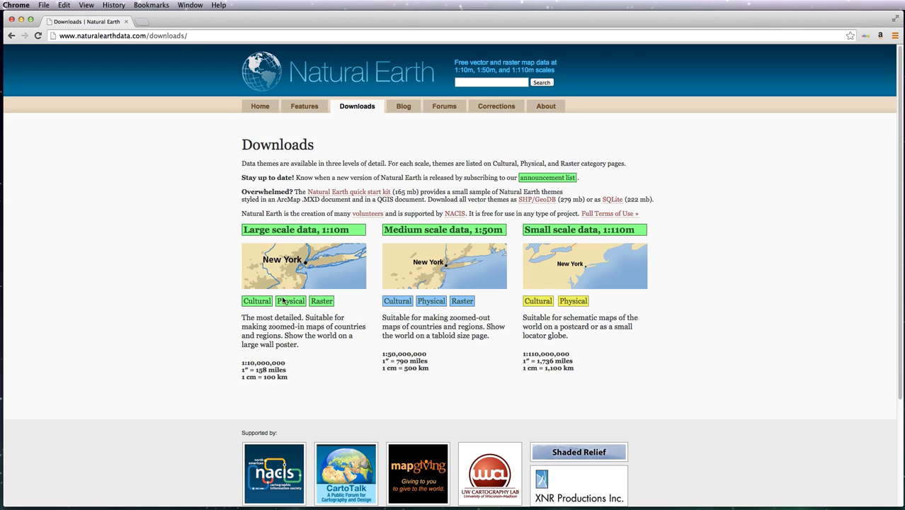
left_click(257, 301)
left_click(290, 303)
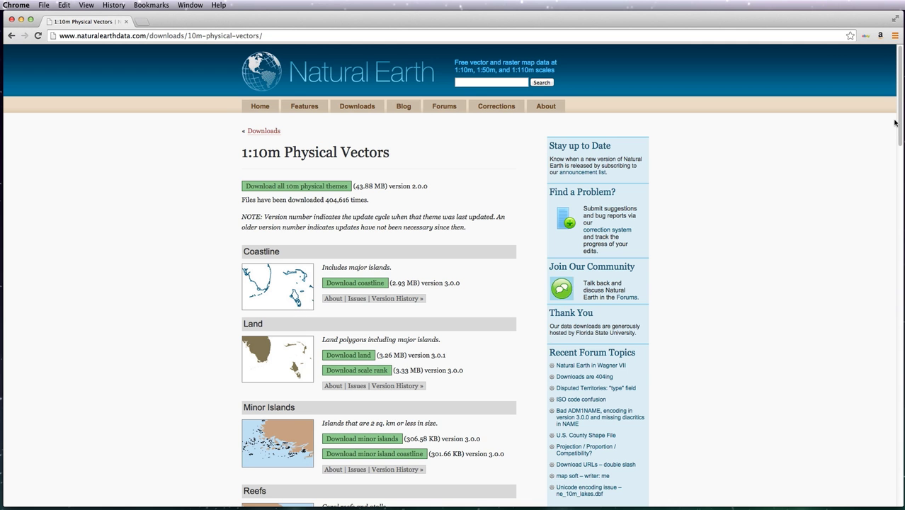
Scroll the 1:10m Physical Vectors page, then switch over to the file browser.
left_click_drag(898, 131, 876, 64)
key("super+Tab")
key("super+Tab")
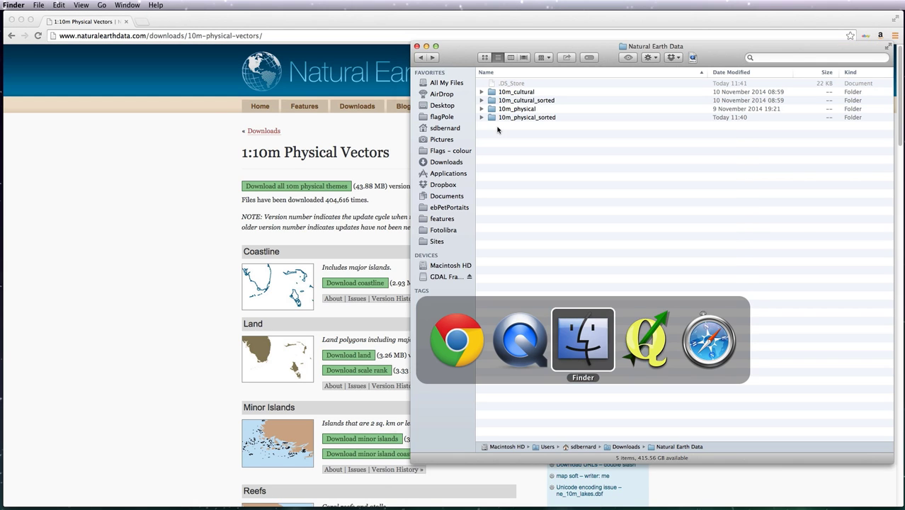
Browse into the unsorted 10m_cultural folders, then return to Natural Earth Data.
left_click(521, 94)
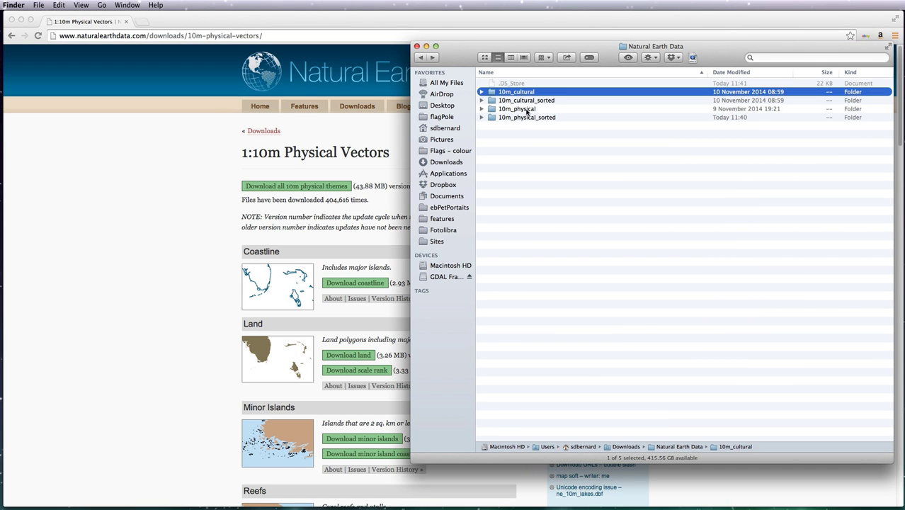
left_click(523, 93)
double_click(524, 94)
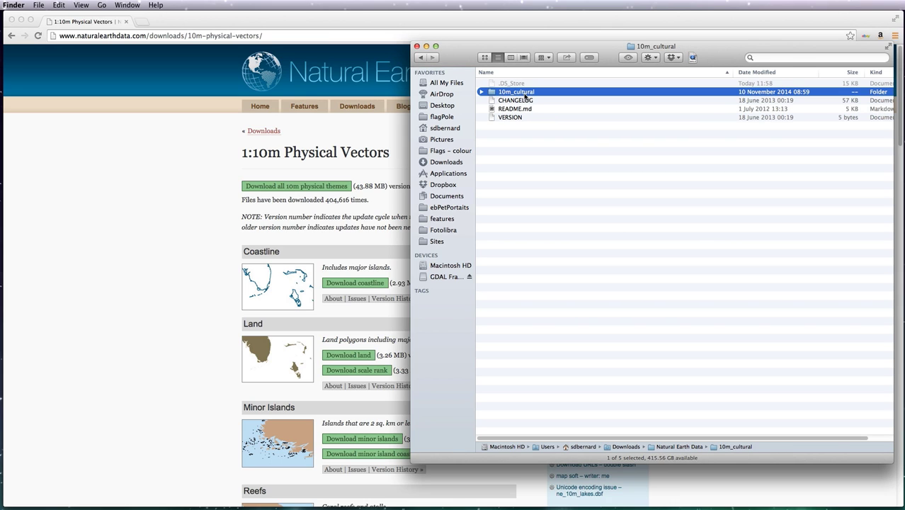
left_click(526, 93)
double_click(526, 94)
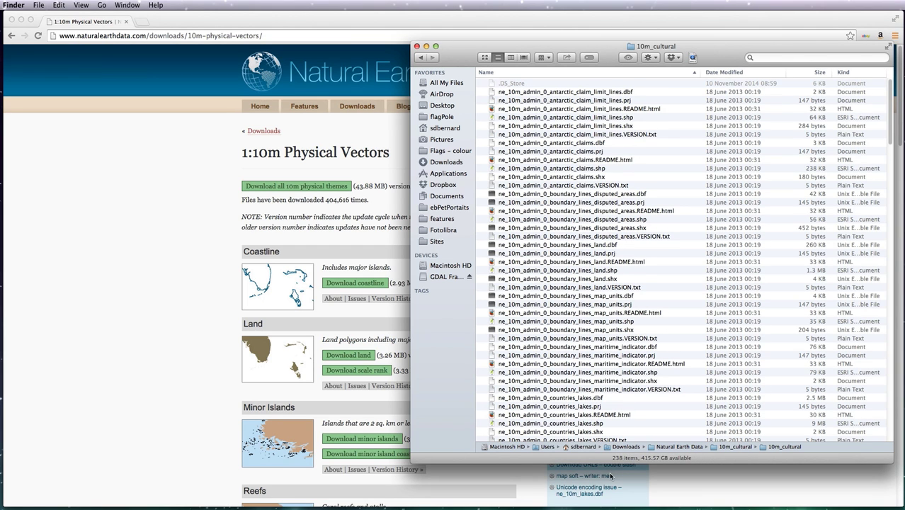
left_click(422, 57)
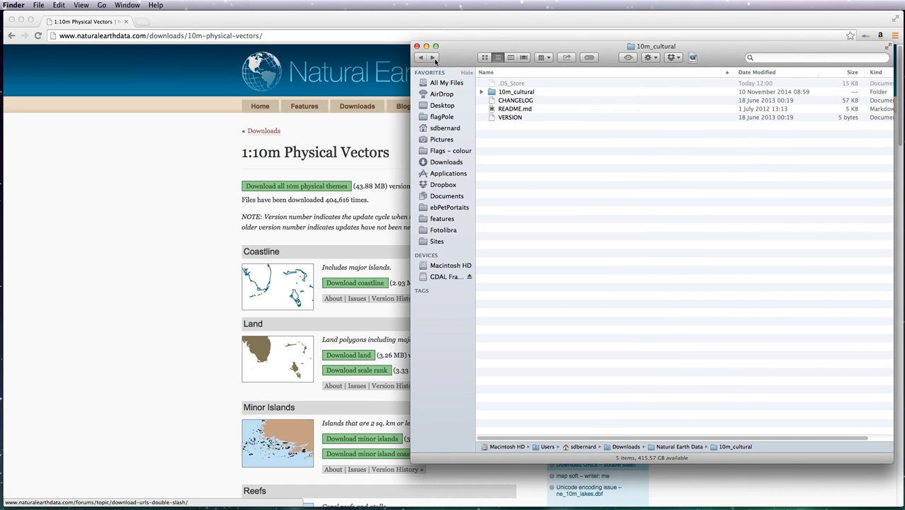
left_click(422, 57)
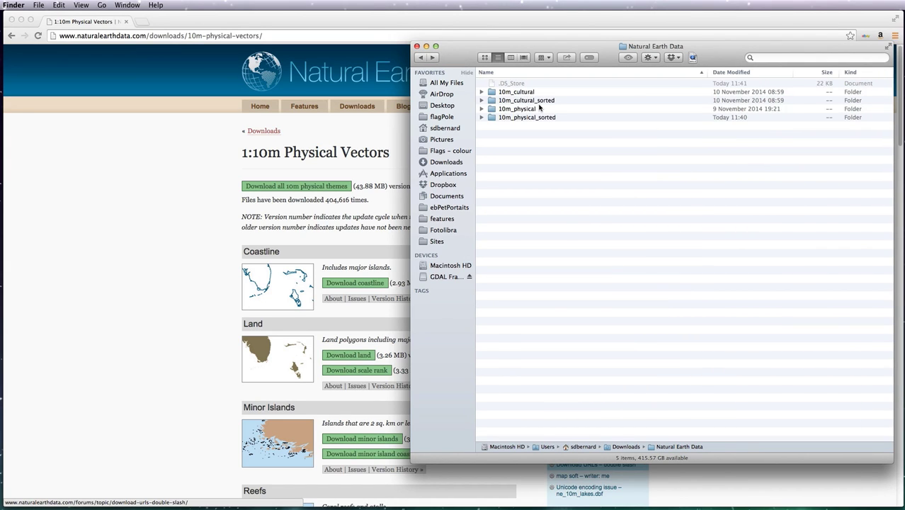
Open 10m_cultural_sorted/10m_cultural and expand the country_polygons folder.
left_click(545, 103)
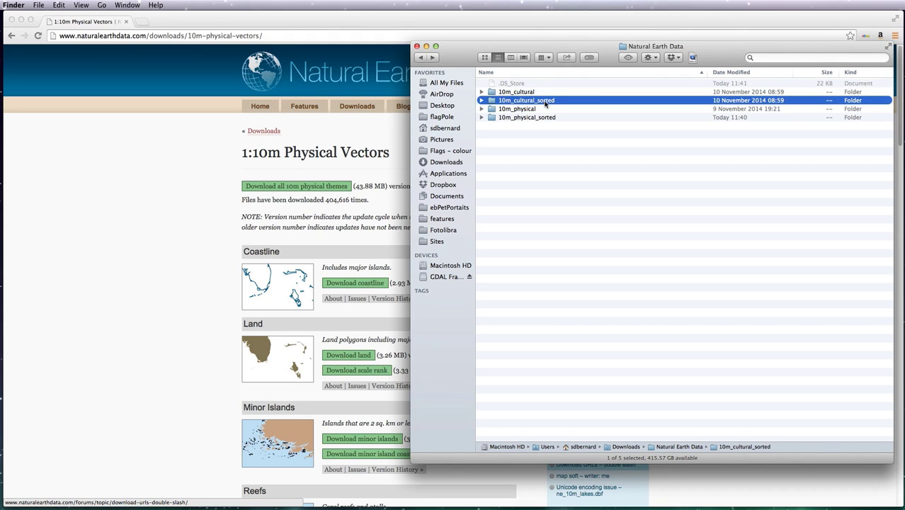
double_click(545, 103)
left_click(524, 94)
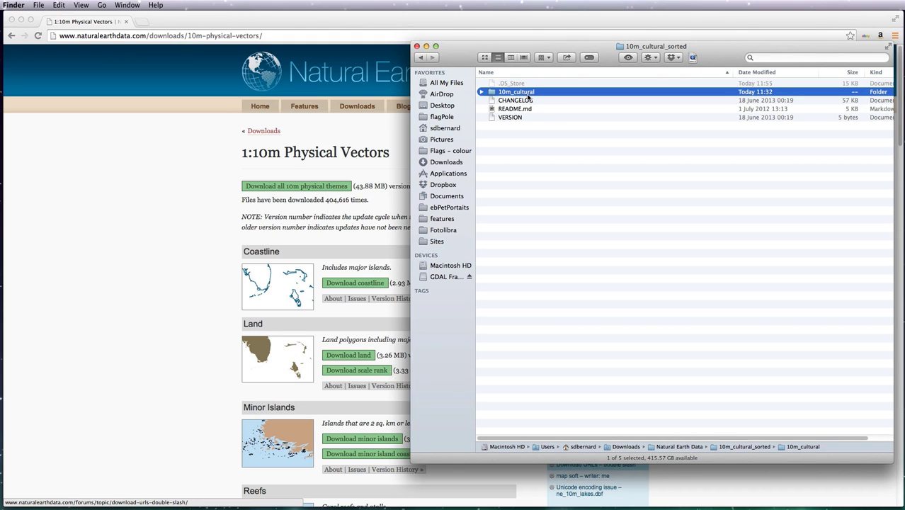
double_click(526, 93)
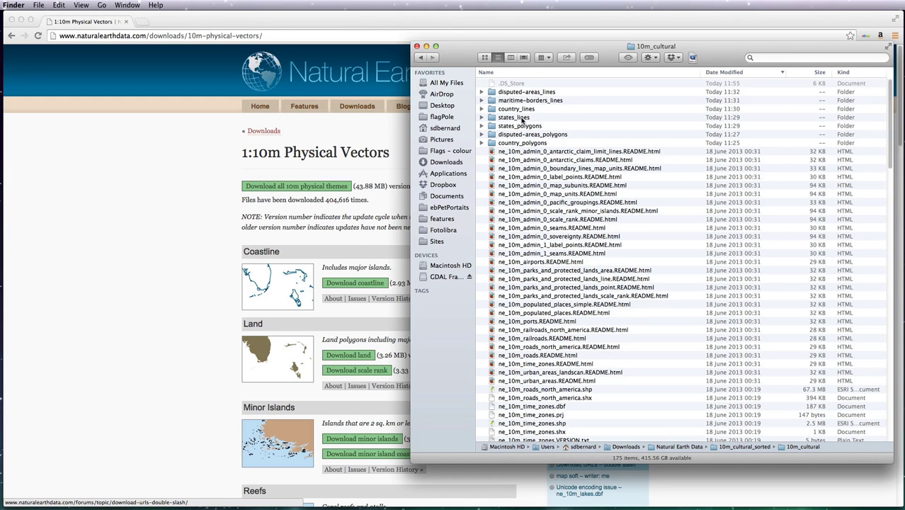
left_click(482, 144)
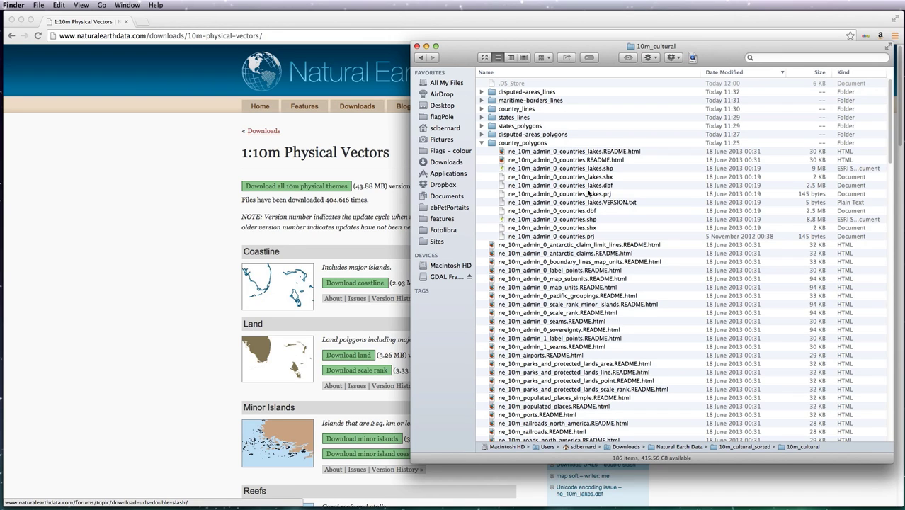
Switch from Finder to the empty QGIS 2.4.0 window.
key("super+Tab")
key("super+Tab")
key("super+Tab")
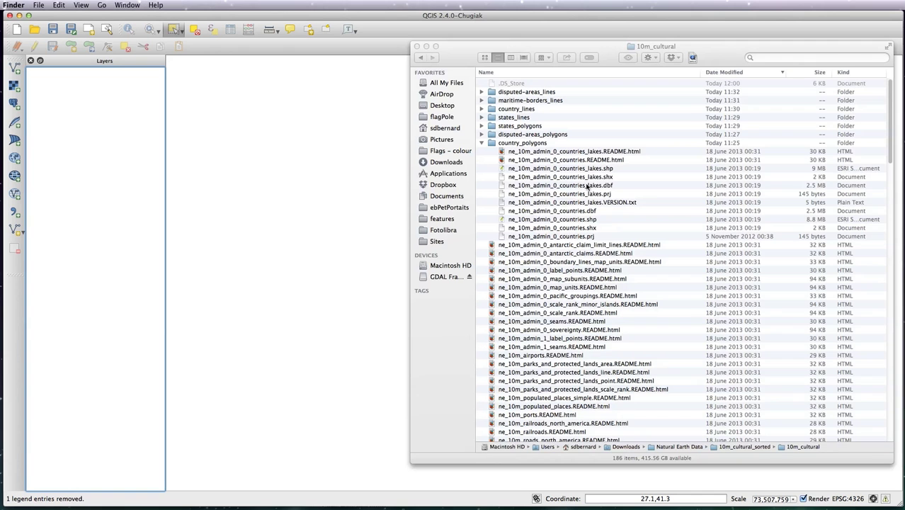
Drag ne_10m_admin_0_countries_lakes.shp from Finder into QGIS to load it as a layer.
key("super+Tab")
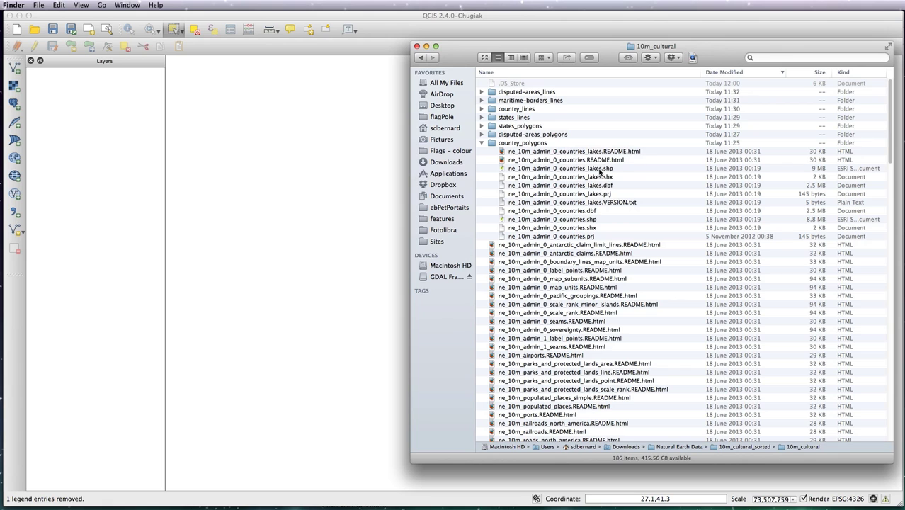
left_click_drag(598, 168, 359, 181)
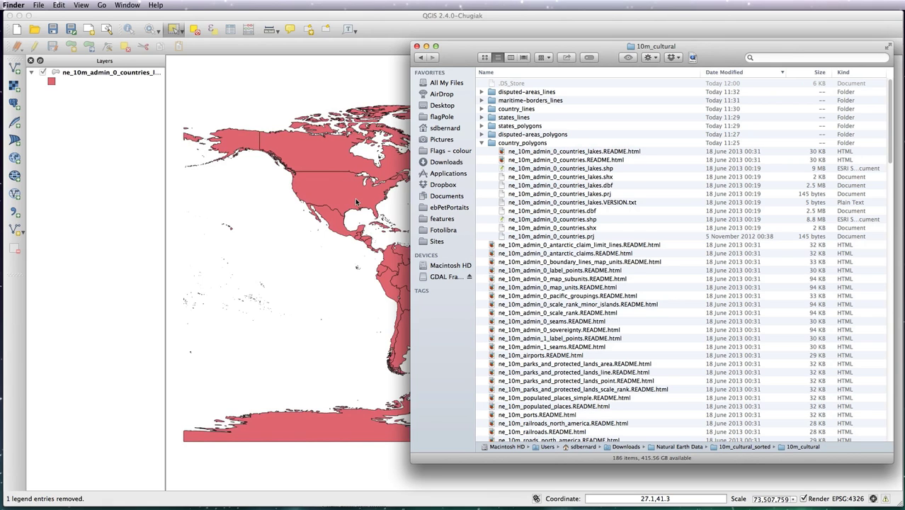
left_click(356, 198)
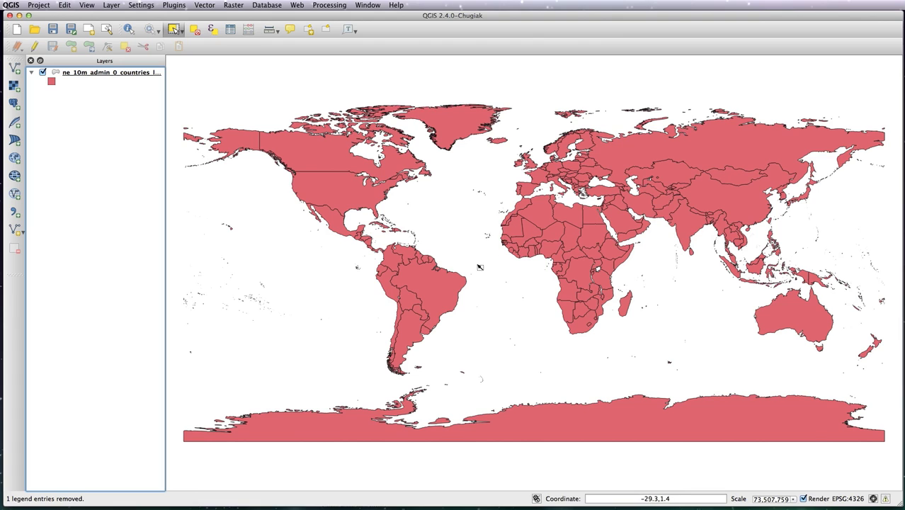
Open Project Properties with Cmd+Shift+P and go to its CRS page.
key("super+shift+p")
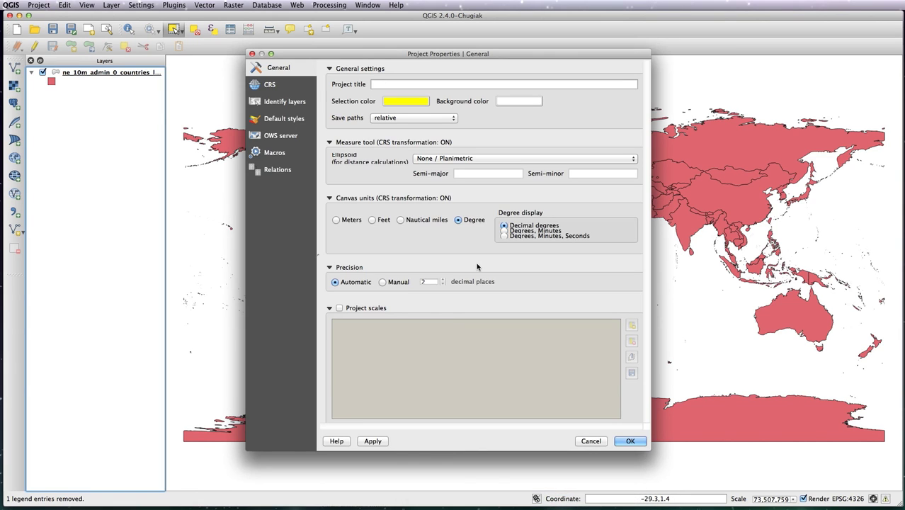
left_click(270, 87)
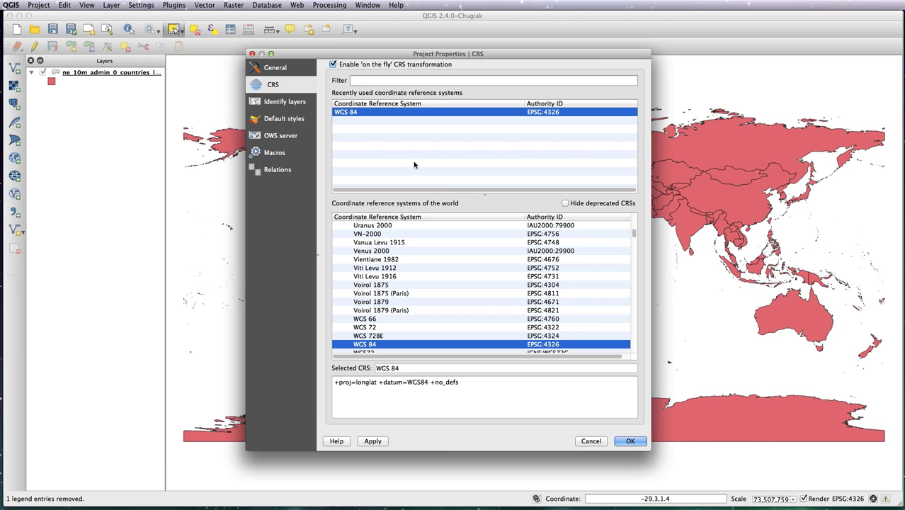
Filter the CRS list for 'google', choose Google Mercator EPSG:900913 and confirm with OK.
mouse_move(630, 238)
left_mouse_down()
mouse_move(633, 218)
mouse_move(633, 239)
left_mouse_up()
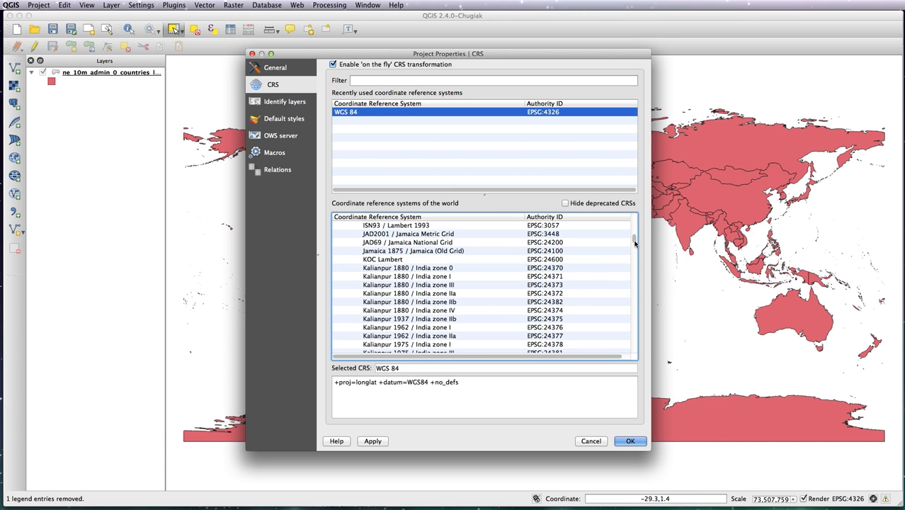
left_click(373, 82)
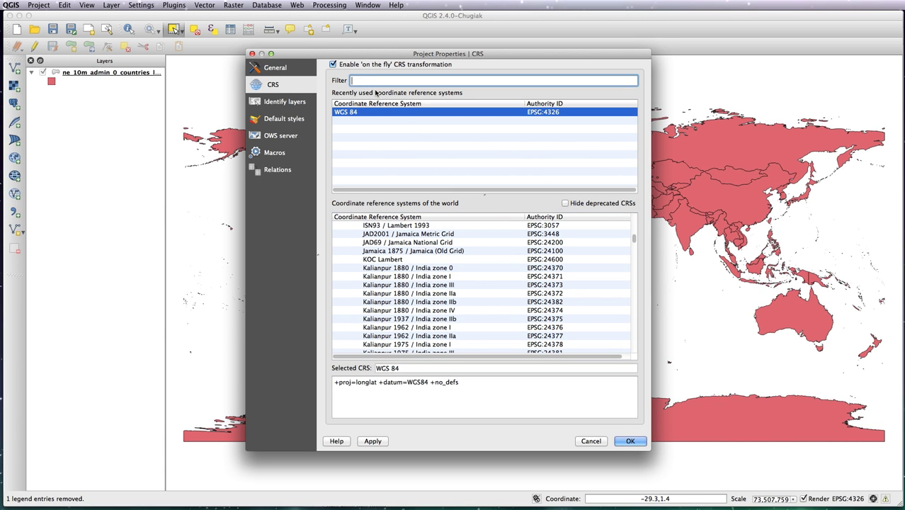
type("gogle")
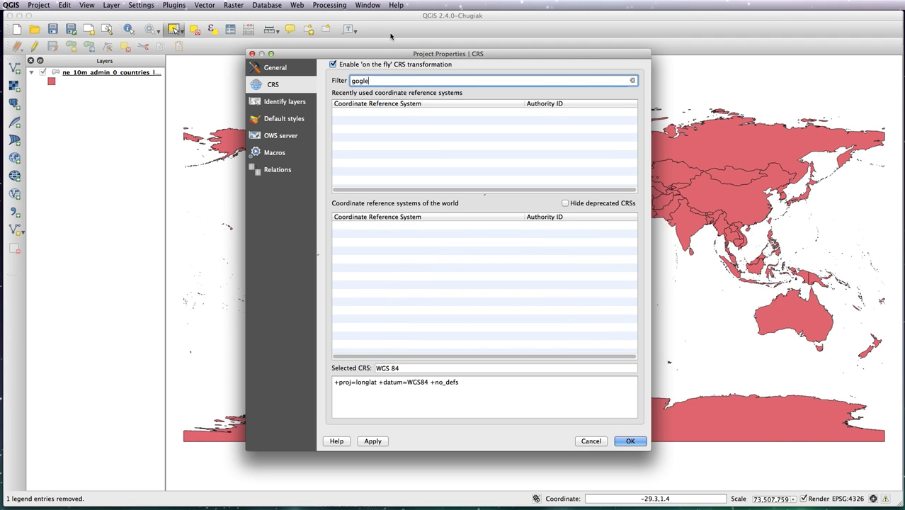
key("BackSpace")
key("BackSpace")
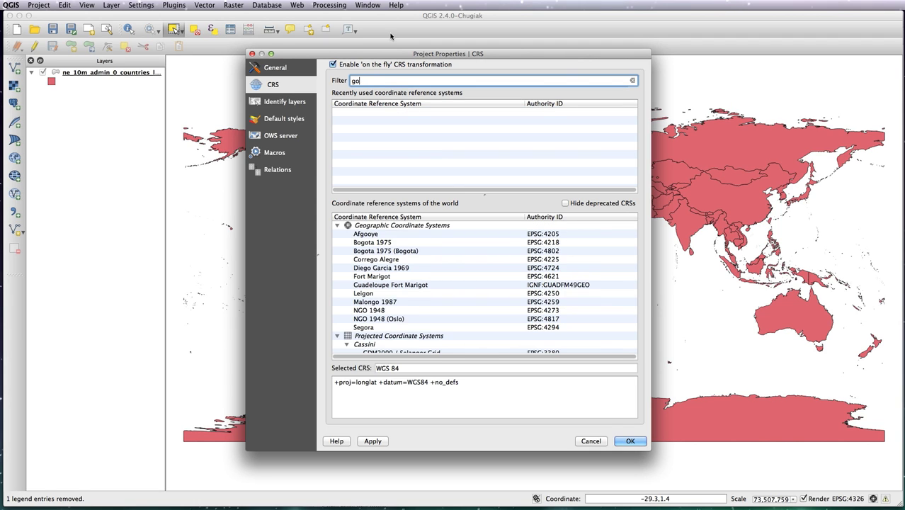
type("ogle")
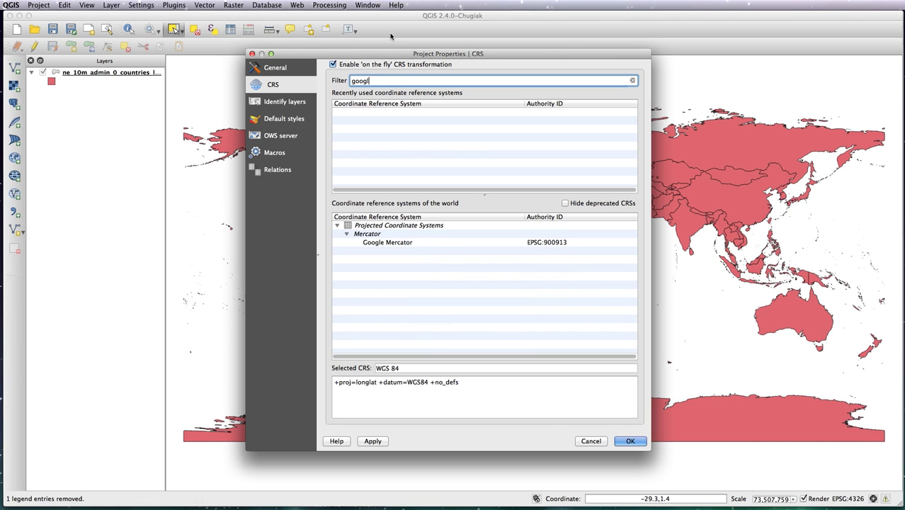
left_click(388, 244)
left_click(630, 441)
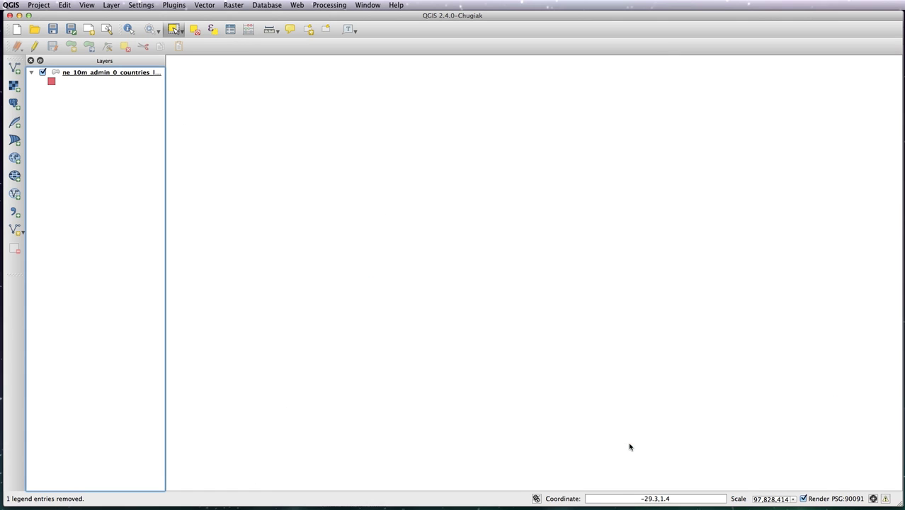